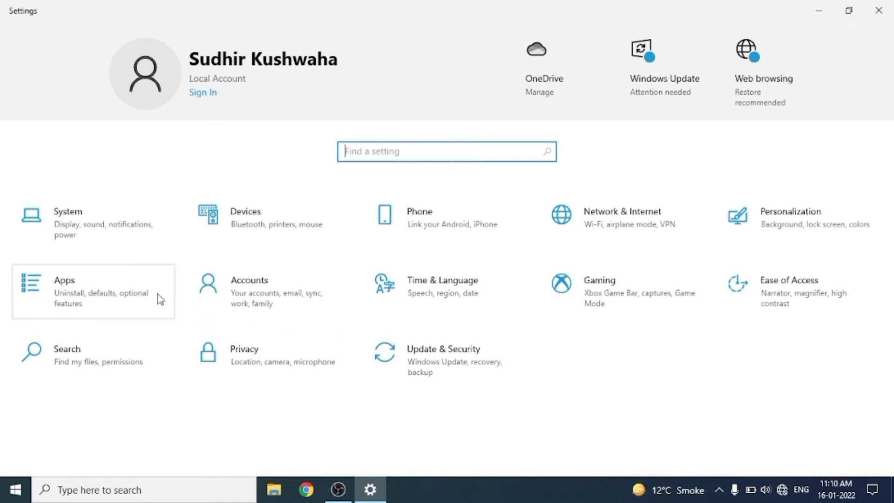
Step: Open the Apps settings and filter the installed apps list by "mysql"
{"action": "left_click", "coordinate": [116, 298]}
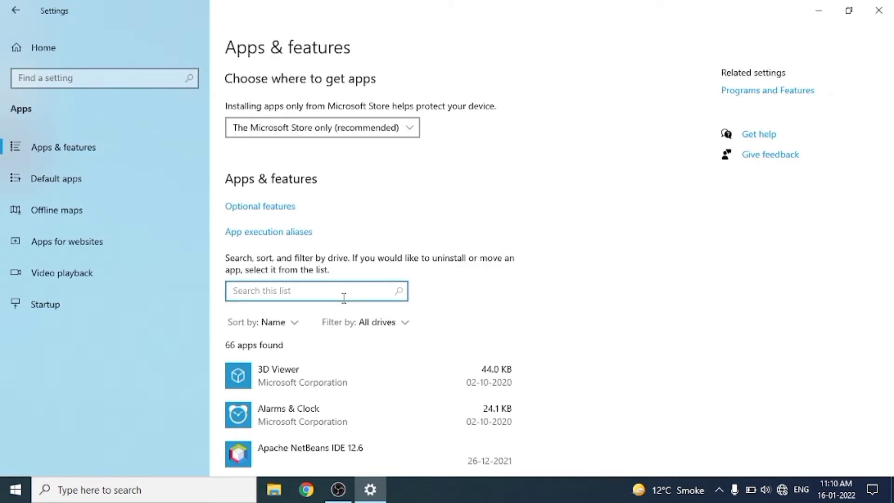
{"action": "type", "text": "mysql"}
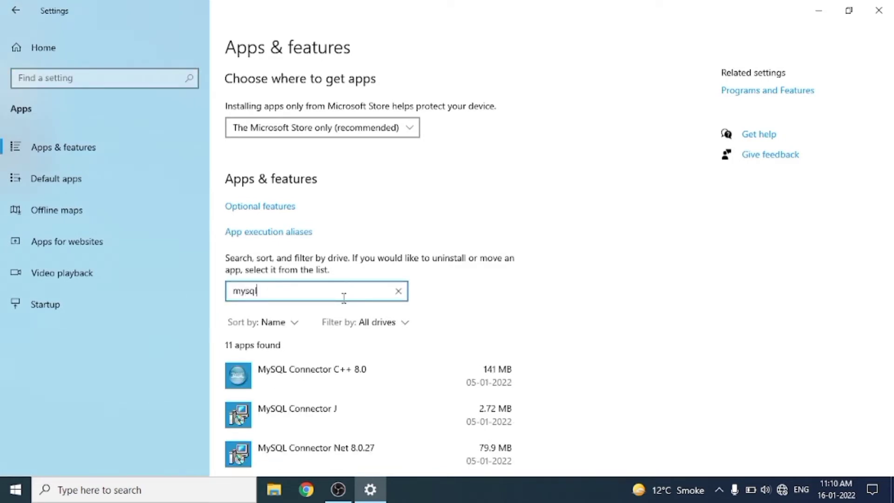
{"action": "left_click", "coordinate": [611, 302]}
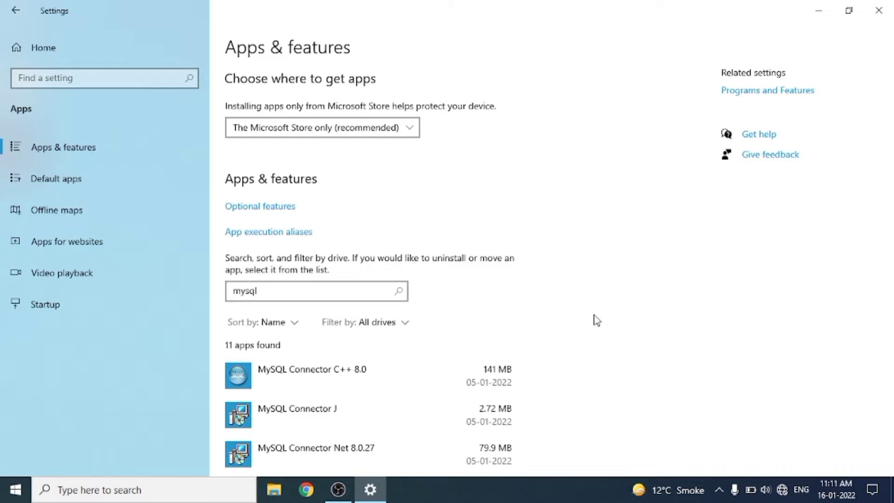
Step: Uninstall MySQL Connector C++ 8.0 and MySQL Connector J from the filtered apps list
{"action": "left_click", "coordinate": [446, 382]}
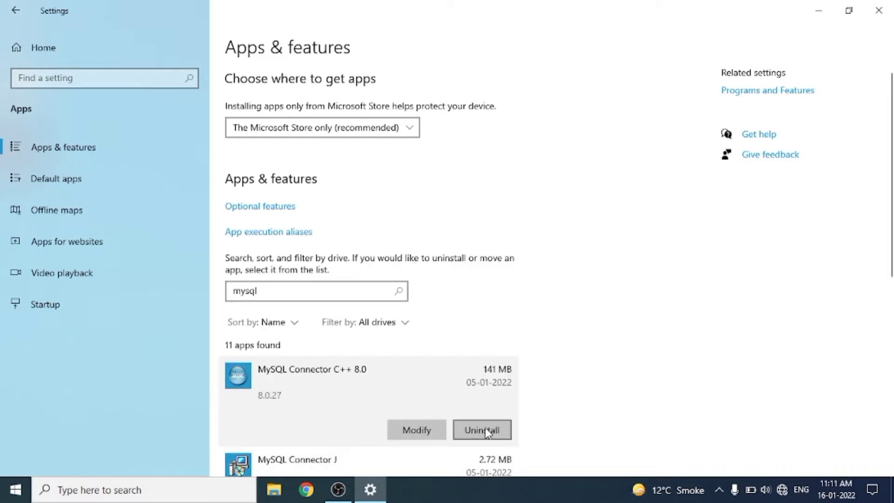
{"action": "left_click", "coordinate": [485, 430]}
{"action": "left_click", "coordinate": [530, 403]}
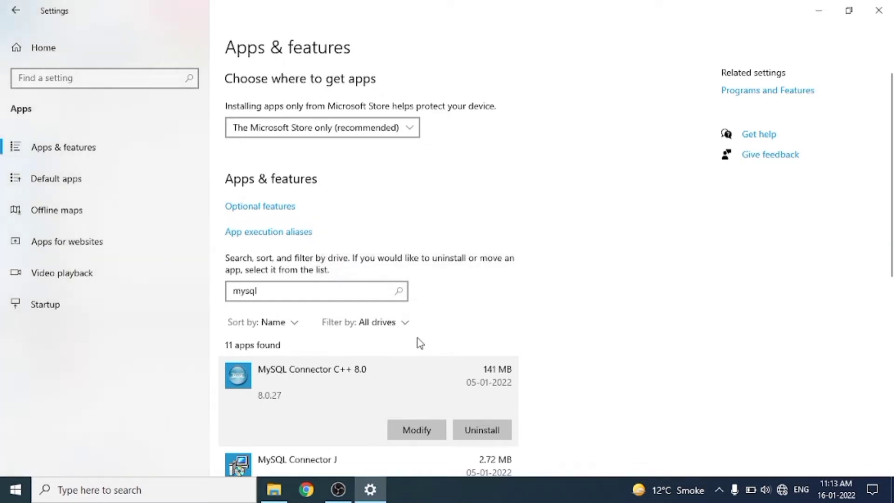
{"action": "left_click", "coordinate": [482, 382]}
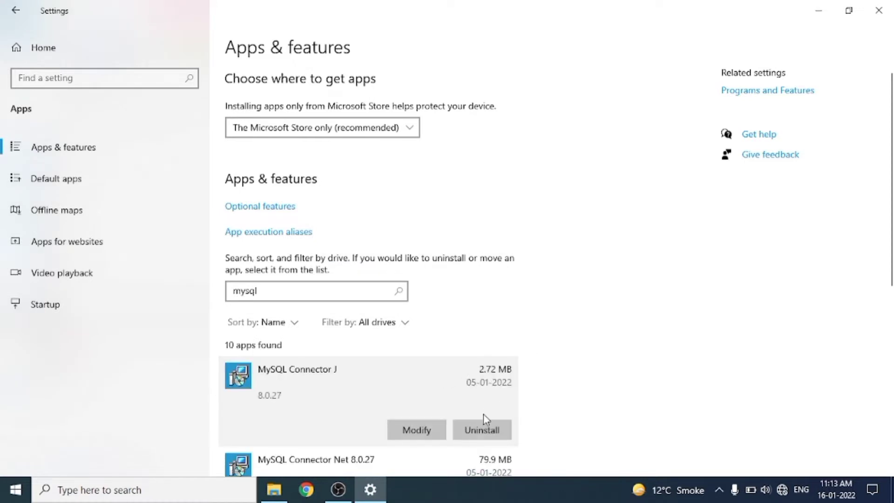
{"action": "left_click", "coordinate": [483, 428]}
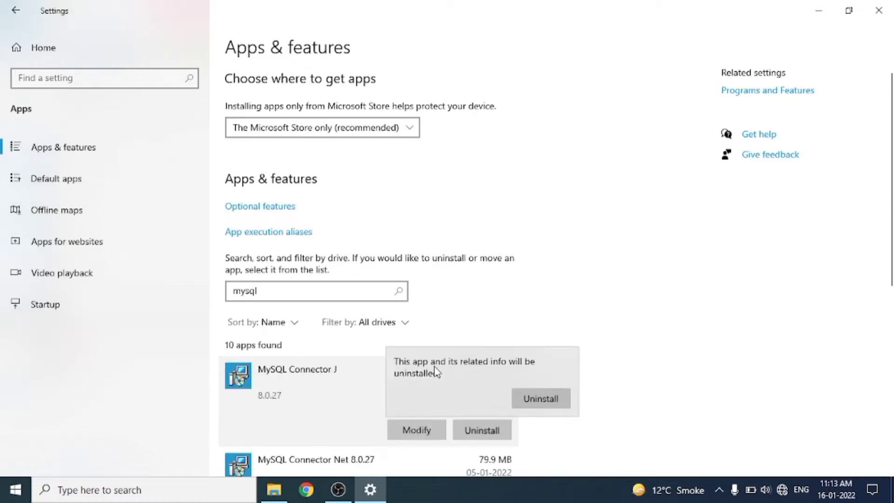
{"action": "left_click", "coordinate": [541, 403]}
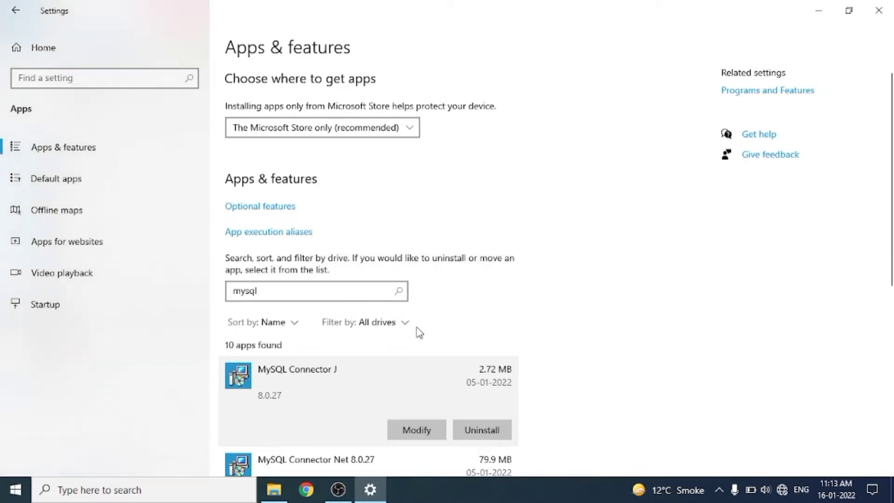
Step: Uninstall MySQL Connector Net 8.0.27 and MySQL Connector/ODBC 8.0
{"action": "left_click", "coordinate": [431, 374]}
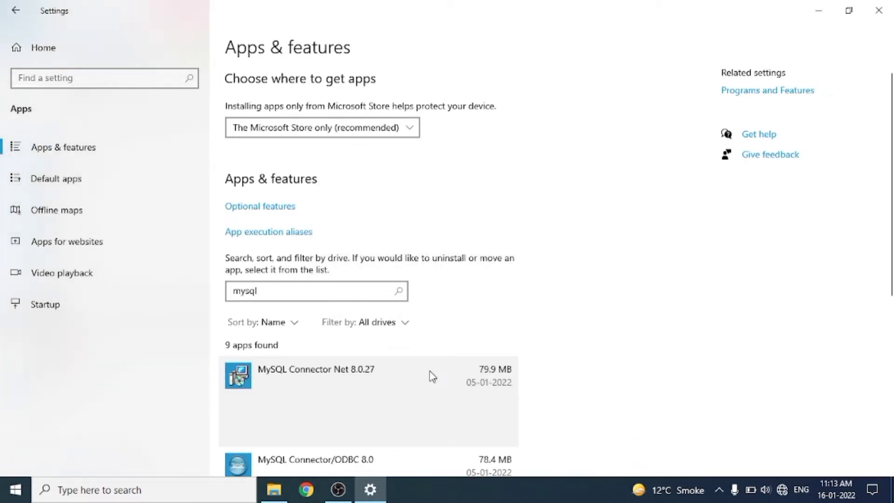
{"action": "left_click", "coordinate": [479, 428]}
{"action": "left_click", "coordinate": [539, 401]}
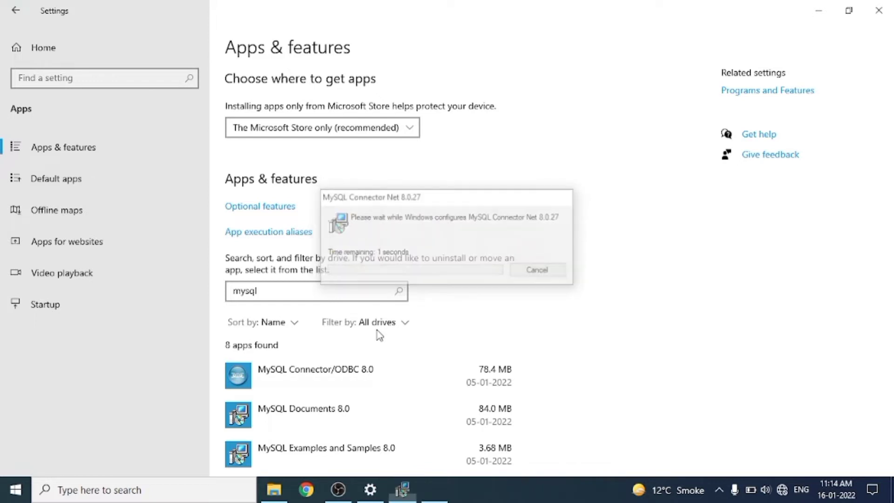
{"action": "left_click", "coordinate": [381, 373]}
{"action": "left_click", "coordinate": [471, 430]}
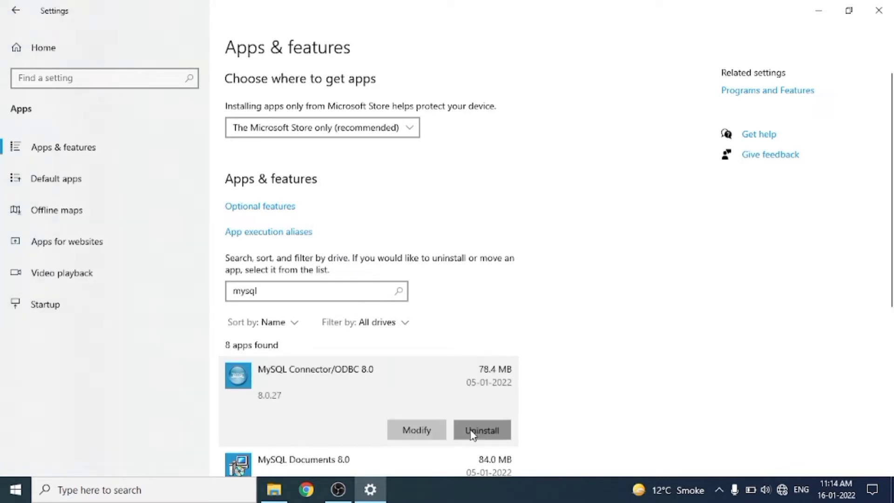
{"action": "left_click", "coordinate": [529, 399]}
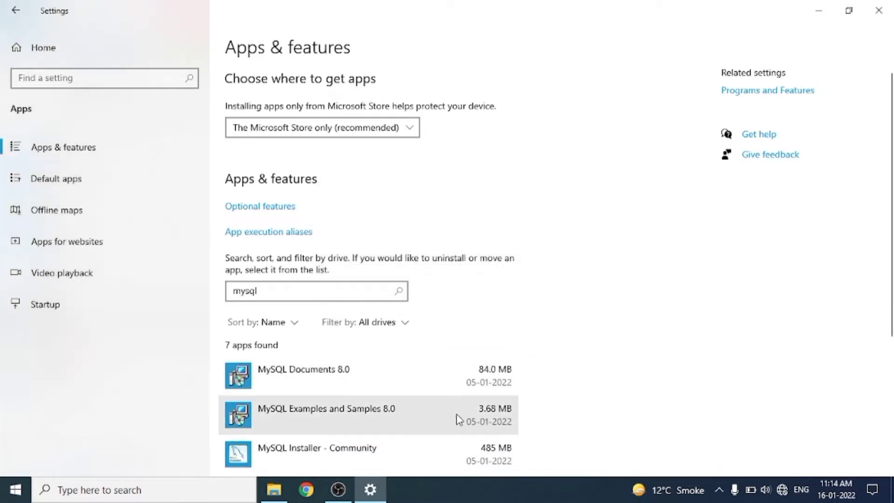
Step: Uninstall MySQL Documents 8.0 and MySQL Examples and Samples 8.0
{"action": "left_click", "coordinate": [479, 384]}
{"action": "left_click", "coordinate": [490, 429]}
{"action": "left_click", "coordinate": [541, 399]}
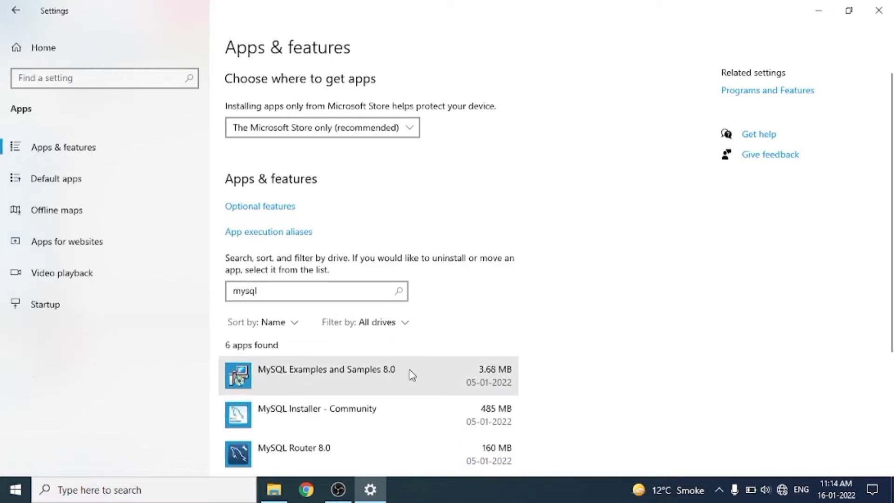
{"action": "left_click", "coordinate": [462, 402]}
{"action": "left_click", "coordinate": [474, 431]}
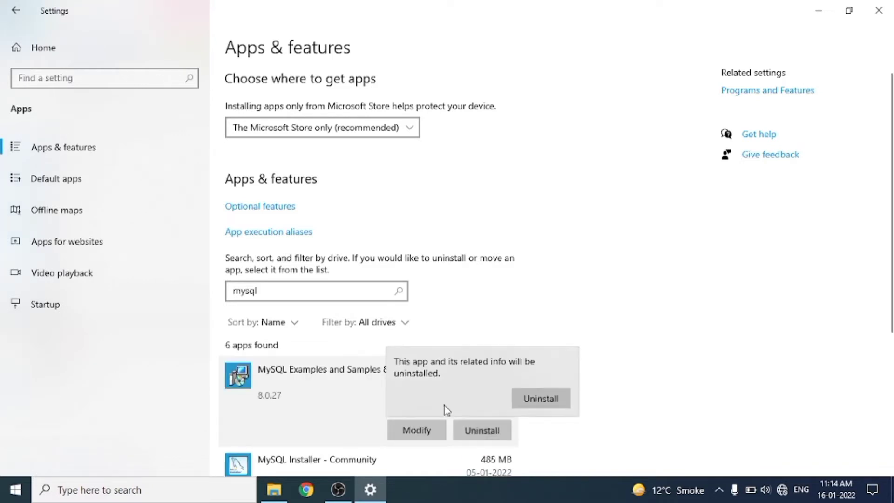
{"action": "left_click", "coordinate": [524, 400]}
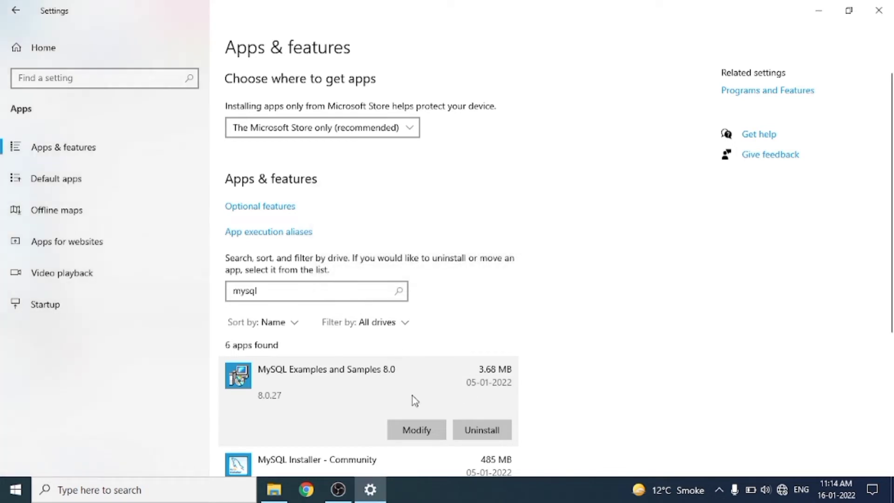
Step: Uninstall MySQL Installer - Community and MySQL Router 8.0
{"action": "left_click", "coordinate": [494, 394]}
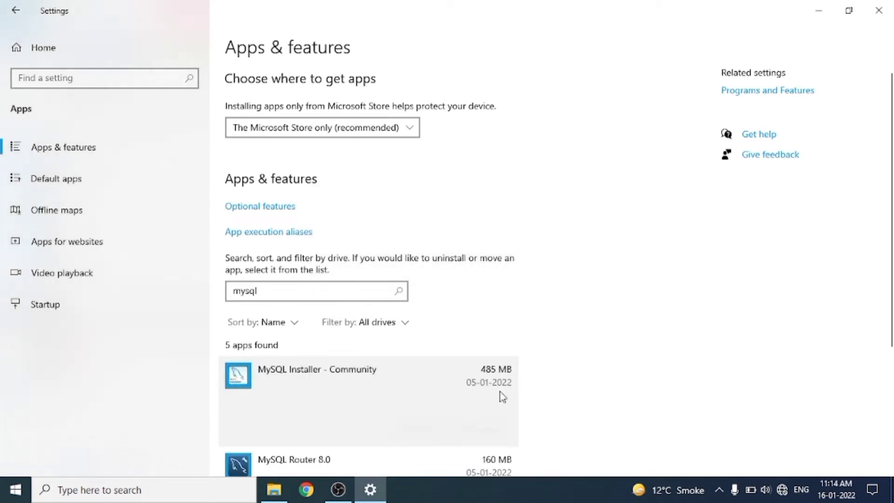
{"action": "left_click", "coordinate": [498, 430]}
{"action": "left_click", "coordinate": [536, 402]}
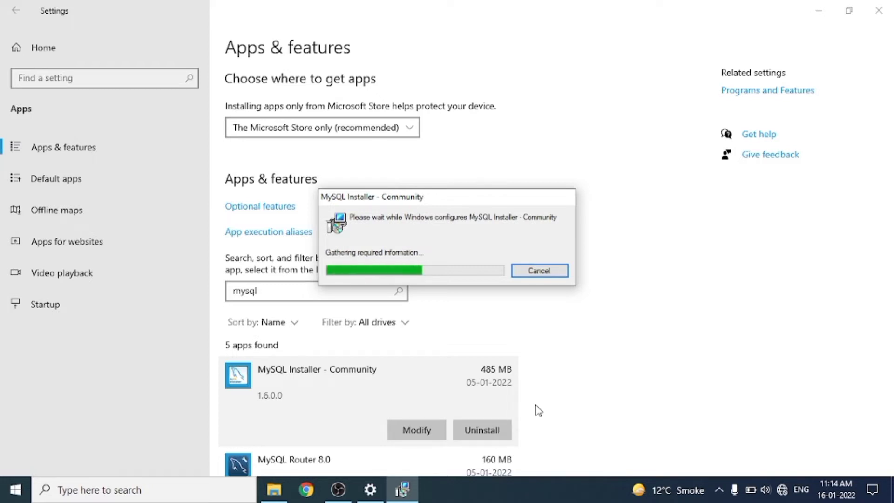
{"action": "left_click", "coordinate": [396, 338]}
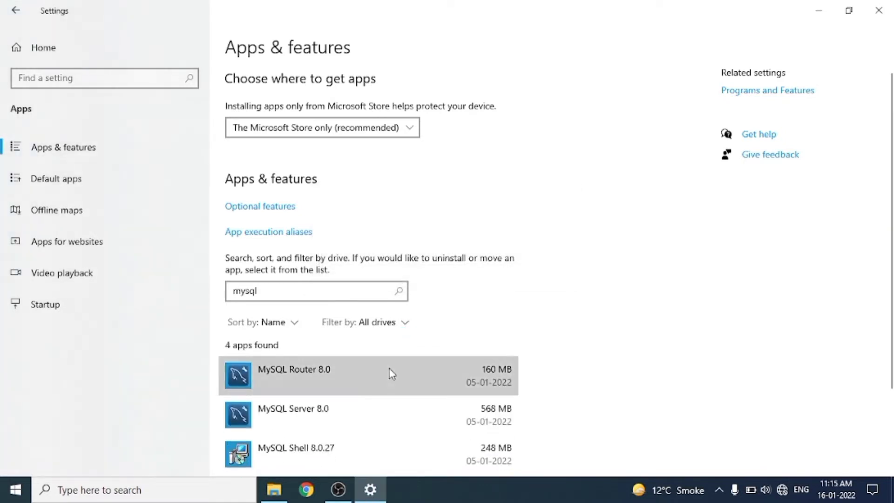
{"action": "left_click", "coordinate": [458, 426]}
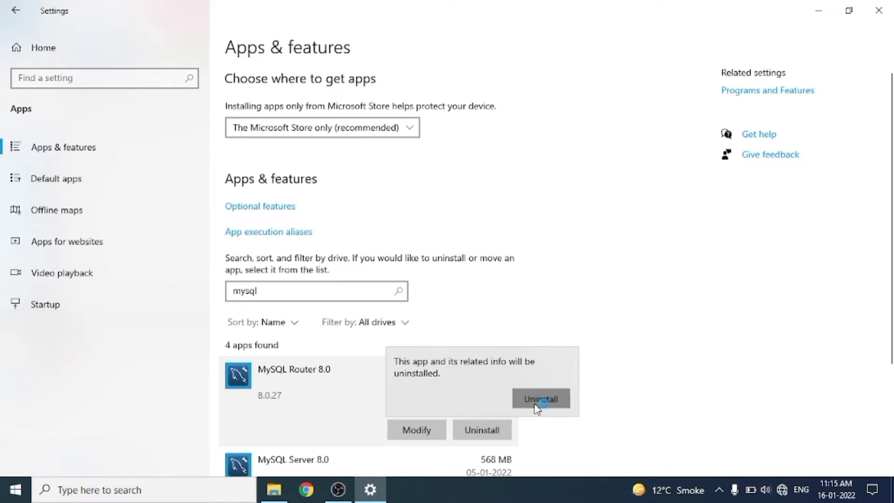
{"action": "left_click", "coordinate": [537, 407]}
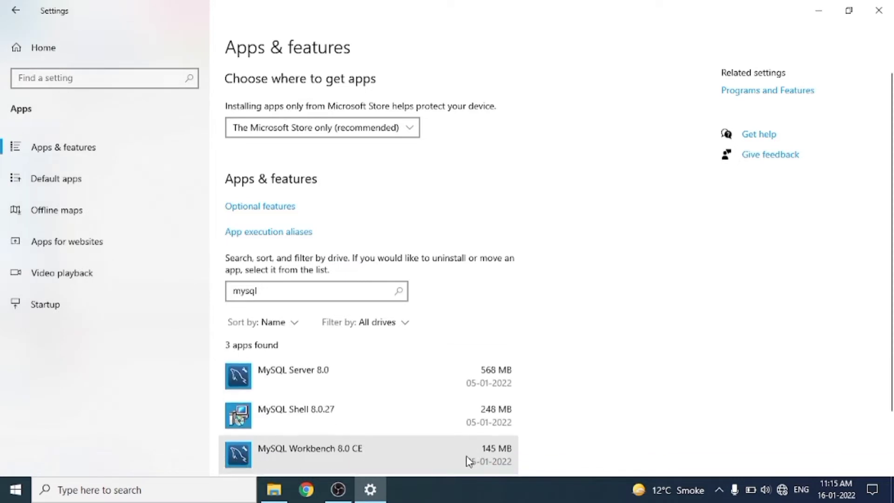
Step: Uninstall MySQL Server 8.0 and confirm removing the app with its related info
{"action": "left_click", "coordinate": [482, 391]}
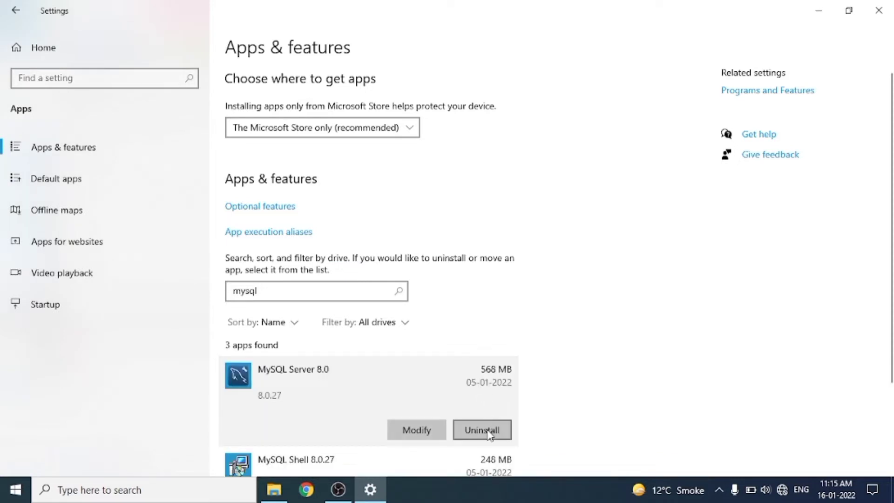
{"action": "left_click", "coordinate": [481, 429]}
{"action": "left_click", "coordinate": [514, 394]}
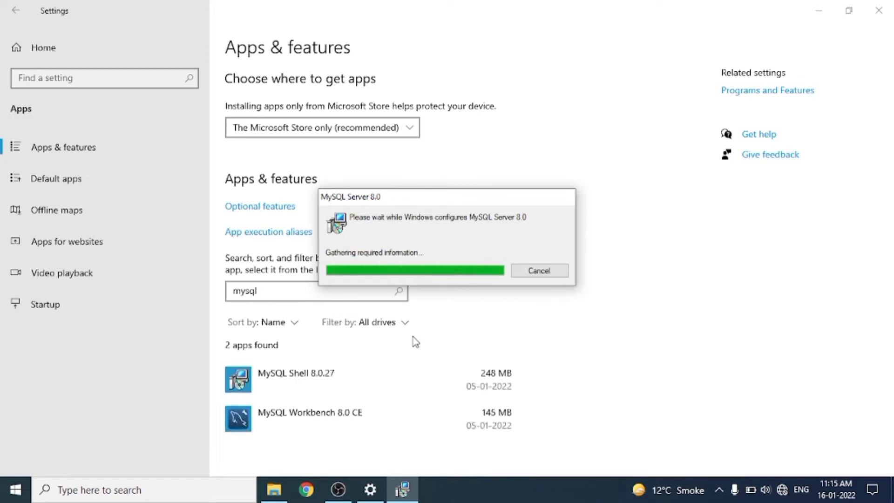
Step: Try to uninstall MySQL Shell 8.0.27 while the MySQL Server 8.0 removal is still running
{"action": "left_click", "coordinate": [391, 367]}
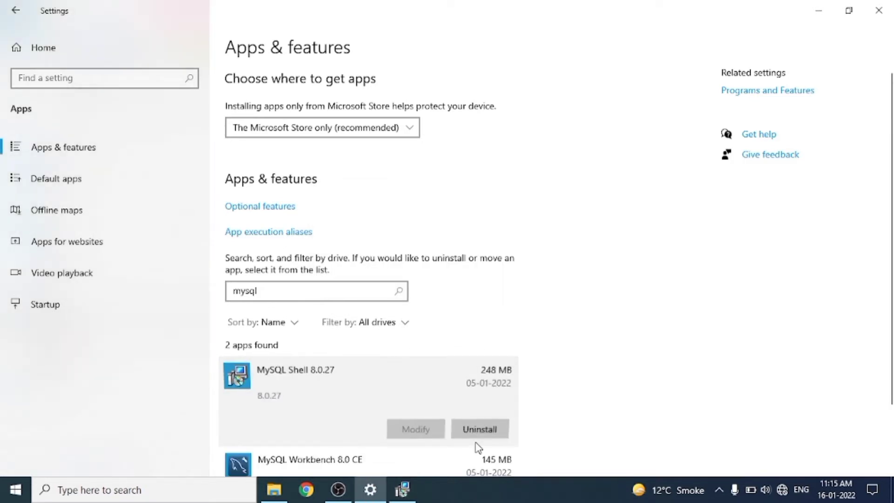
{"action": "left_click", "coordinate": [485, 429]}
{"action": "left_click", "coordinate": [541, 399]}
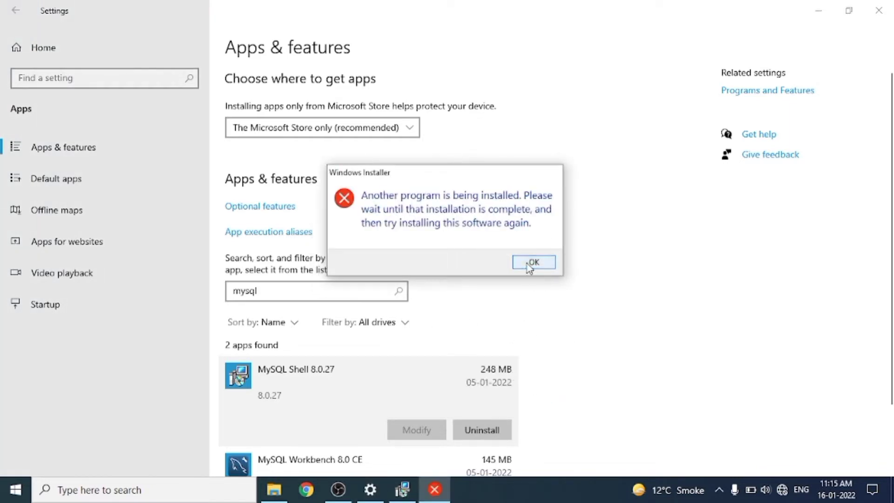
{"action": "left_click", "coordinate": [534, 262]}
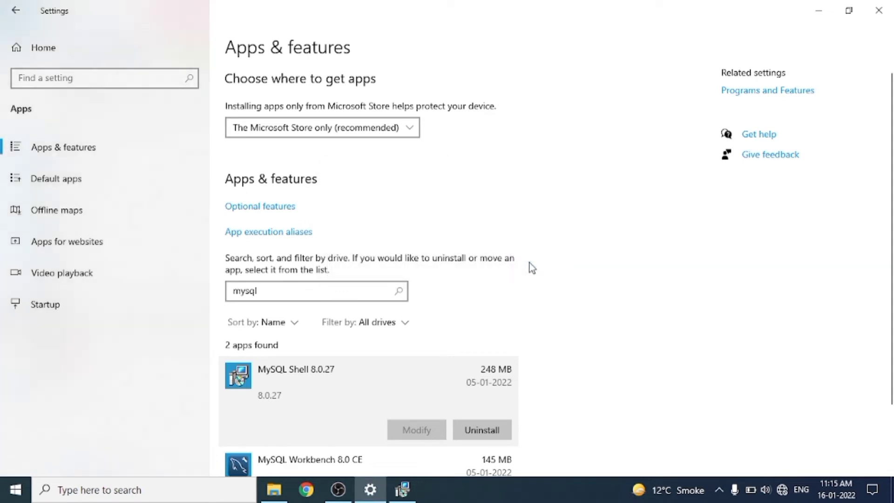
{"action": "left_click", "coordinate": [412, 488]}
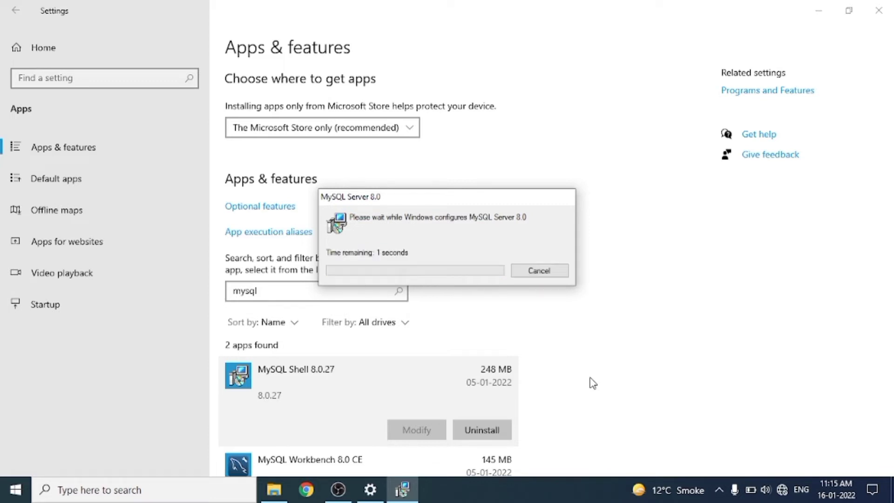
Step: Uninstall MySQL Shell 8.0.27 and MySQL Workbench 8.0 CE
{"action": "left_click", "coordinate": [487, 430]}
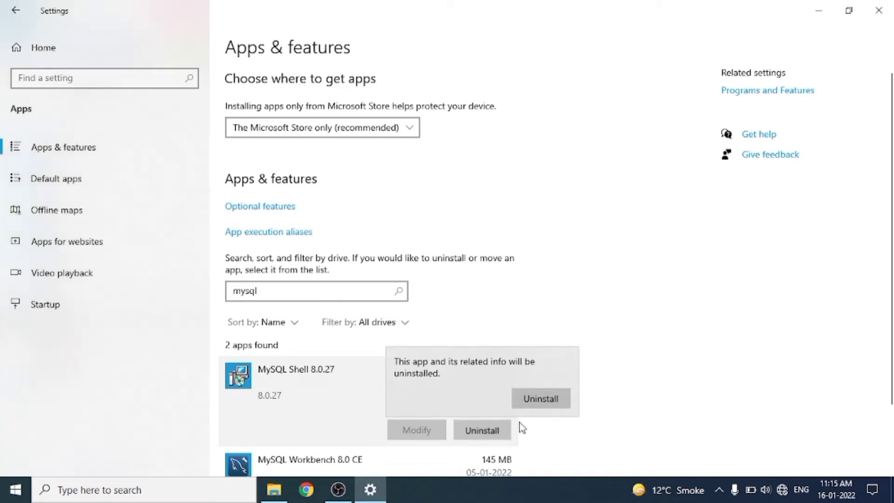
{"action": "left_click", "coordinate": [541, 399]}
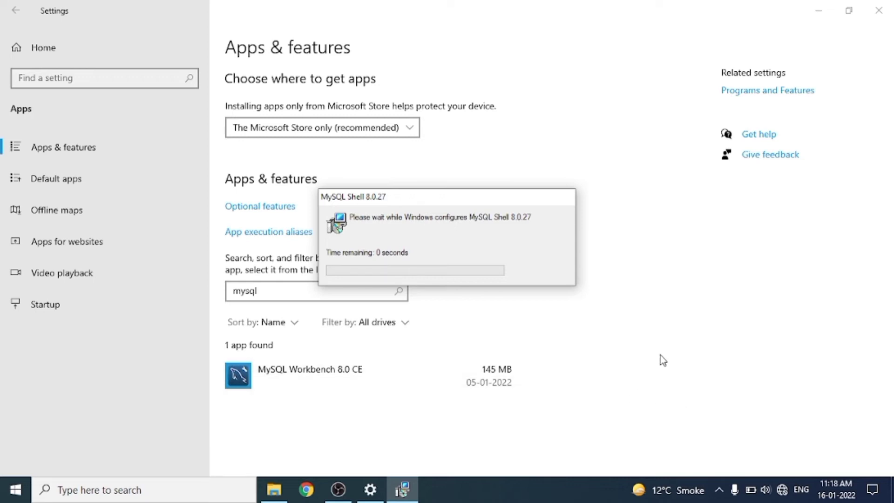
{"action": "left_click", "coordinate": [456, 374]}
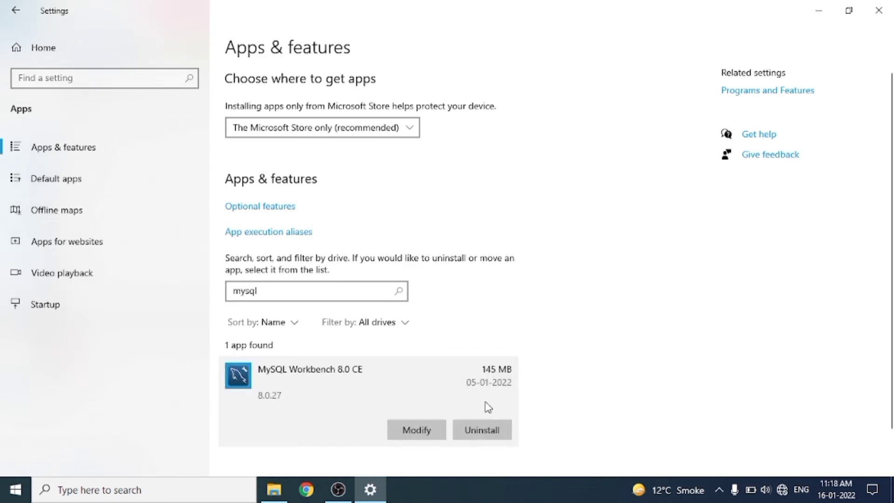
{"action": "left_click", "coordinate": [484, 429]}
{"action": "left_click", "coordinate": [535, 391]}
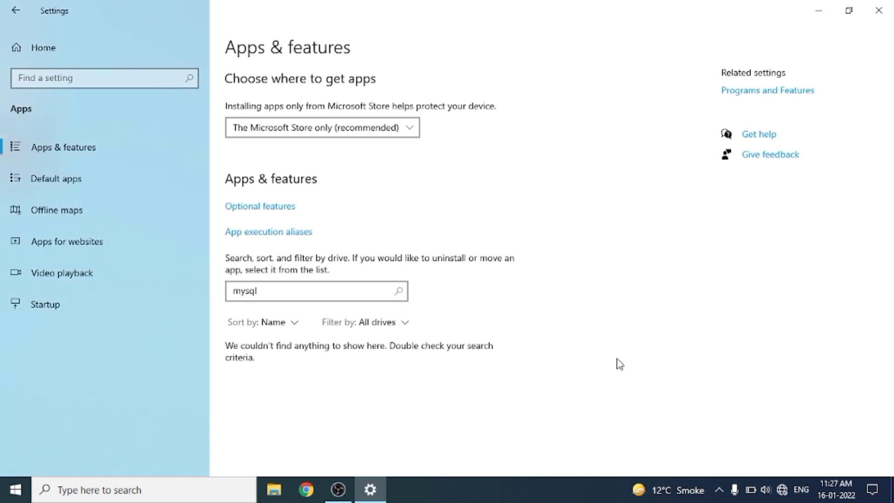
Step: Switch from Settings to the C: drive in File Explorer and make sure hidden items are shown
{"action": "left_click", "coordinate": [879, 10]}
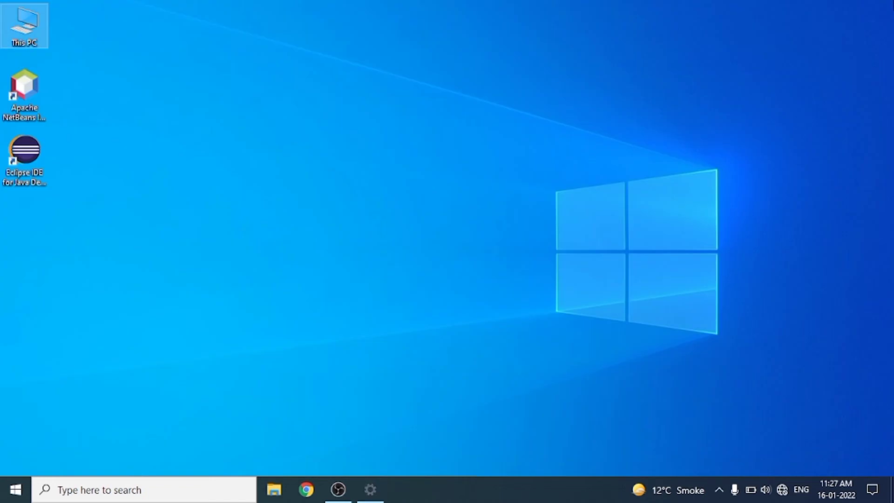
{"action": "double_click", "coordinate": [33, 23]}
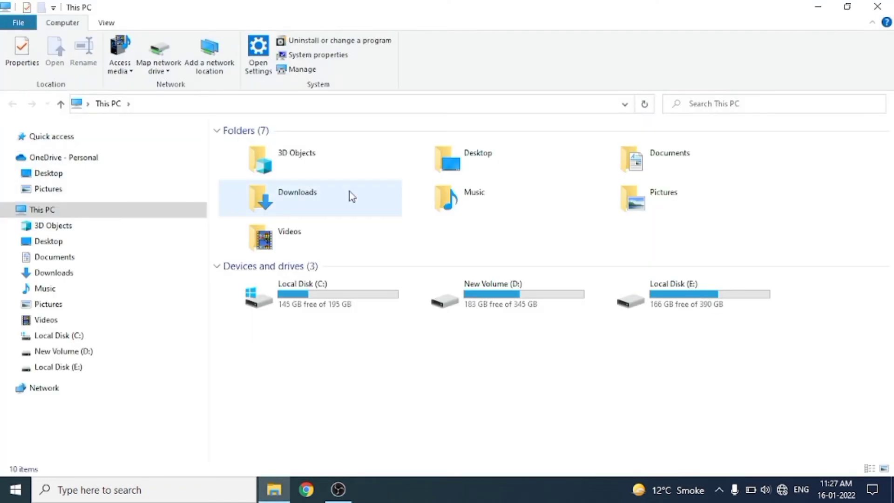
{"action": "left_click", "coordinate": [344, 287]}
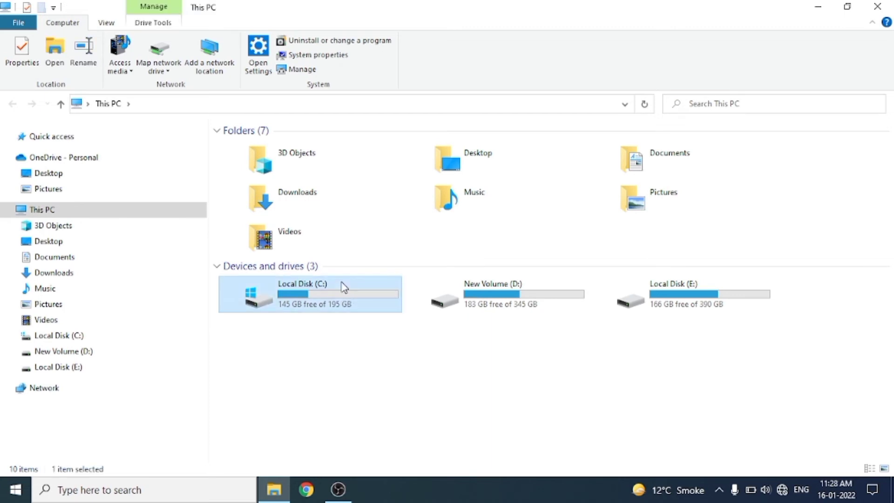
{"action": "double_click", "coordinate": [343, 287]}
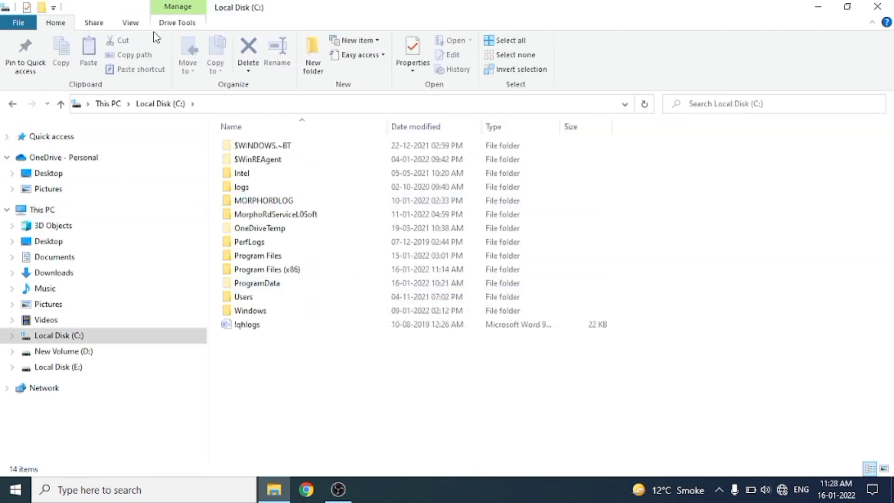
{"action": "left_click", "coordinate": [130, 23]}
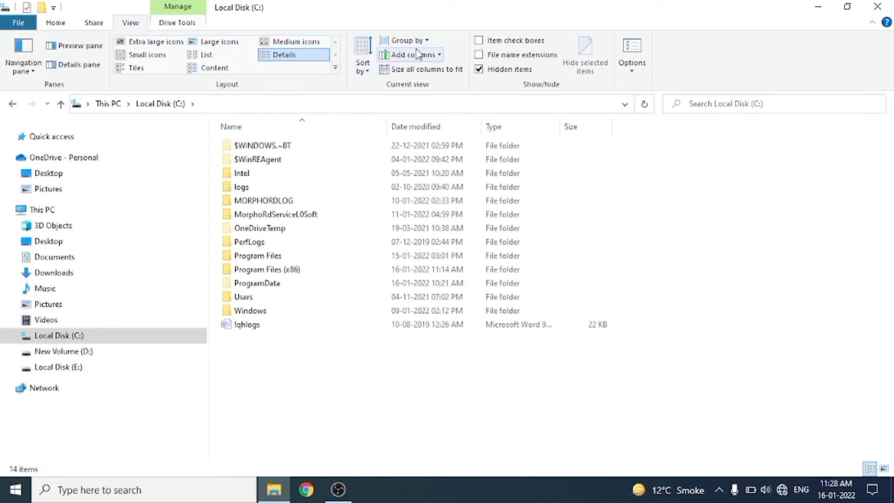
{"action": "left_click", "coordinate": [498, 78]}
{"action": "left_click", "coordinate": [485, 69]}
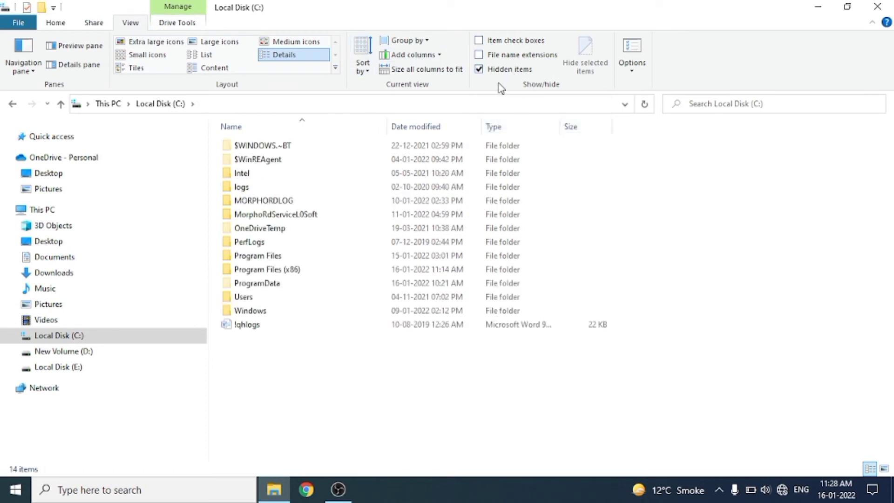
Step: Permanently delete the MySQL folder from Program Files on the C: drive, granting administrator permission
{"action": "double_click", "coordinate": [283, 260]}
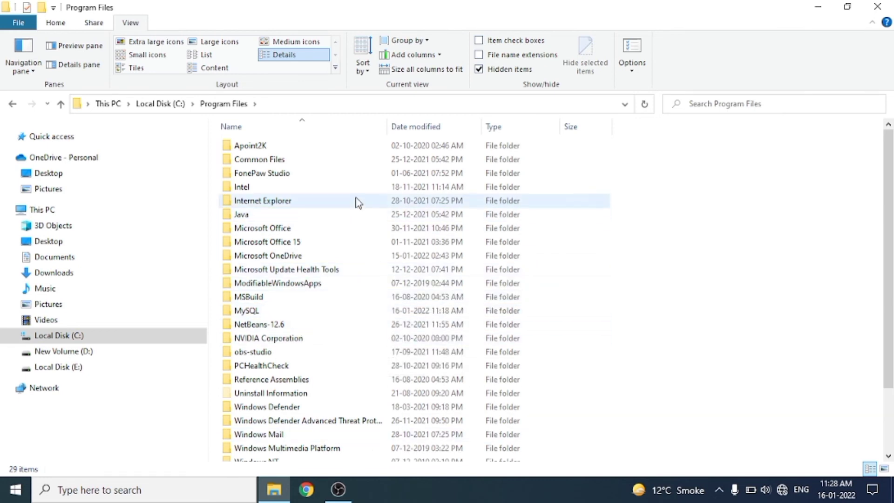
{"action": "left_click", "coordinate": [325, 312]}
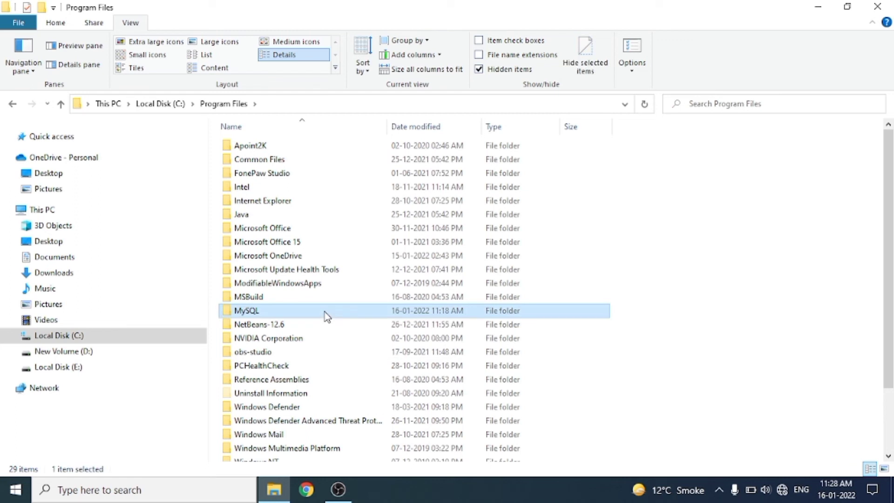
{"action": "key", "text": "shift+Delete"}
{"action": "key", "text": "Return"}
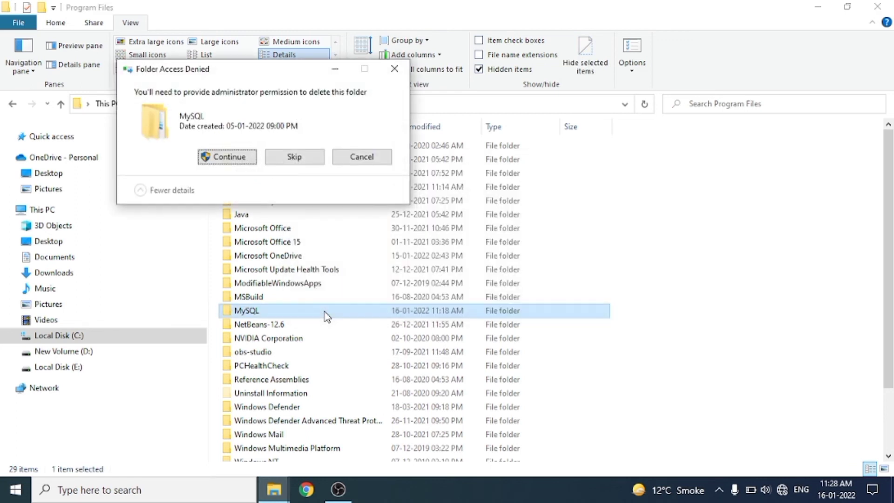
{"action": "left_click", "coordinate": [224, 156]}
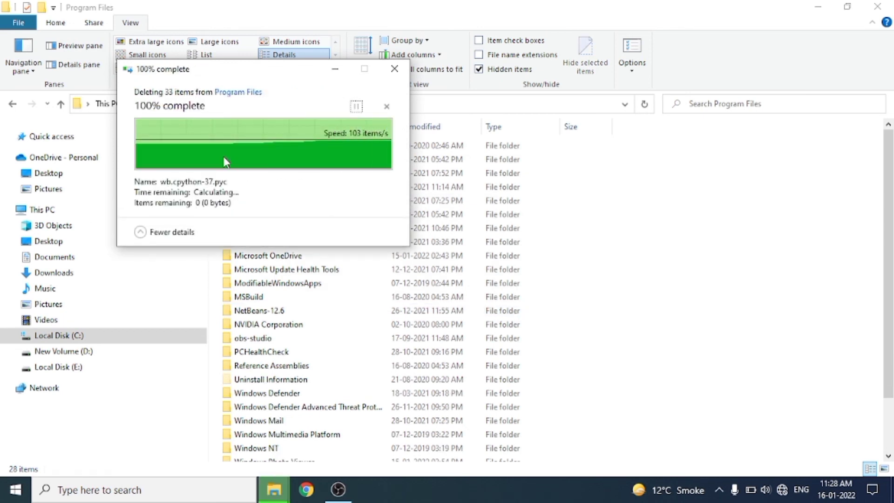
{"action": "left_click", "coordinate": [301, 325]}
{"action": "key", "text": "m"}
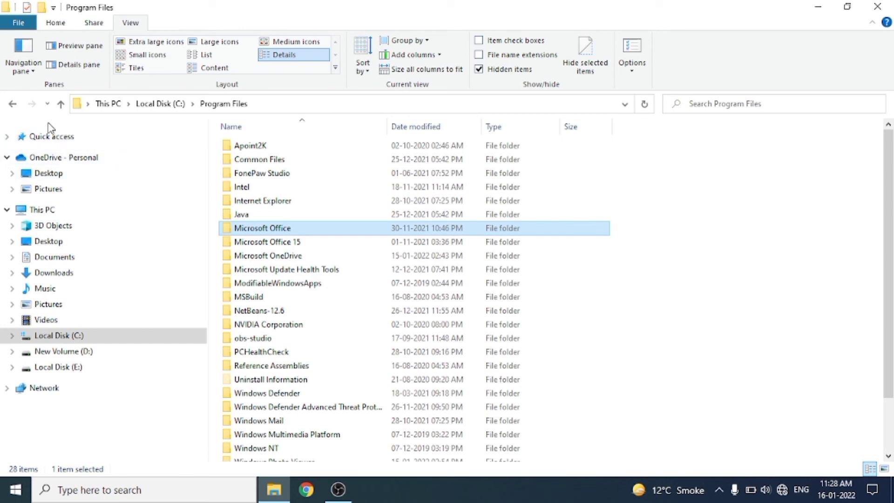
Step: Check the Program Files (x86) folder on the C: drive for a leftover MySQL folder
{"action": "left_click", "coordinate": [13, 104]}
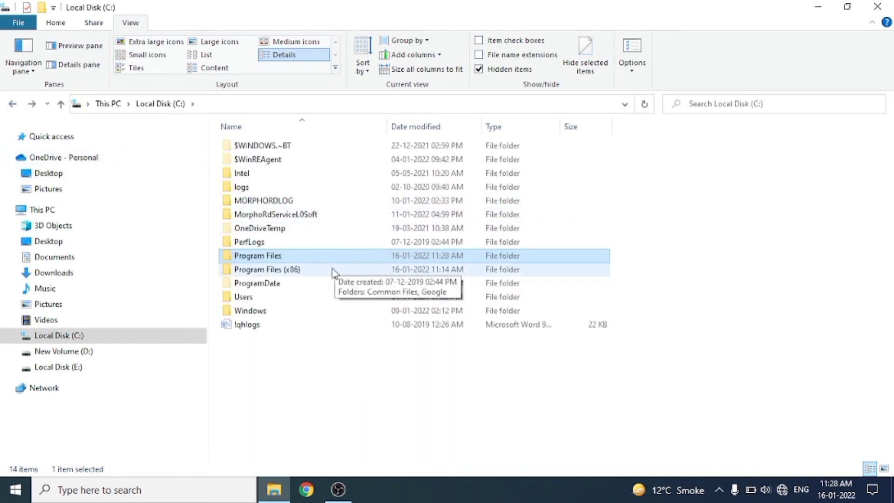
{"action": "double_click", "coordinate": [296, 270]}
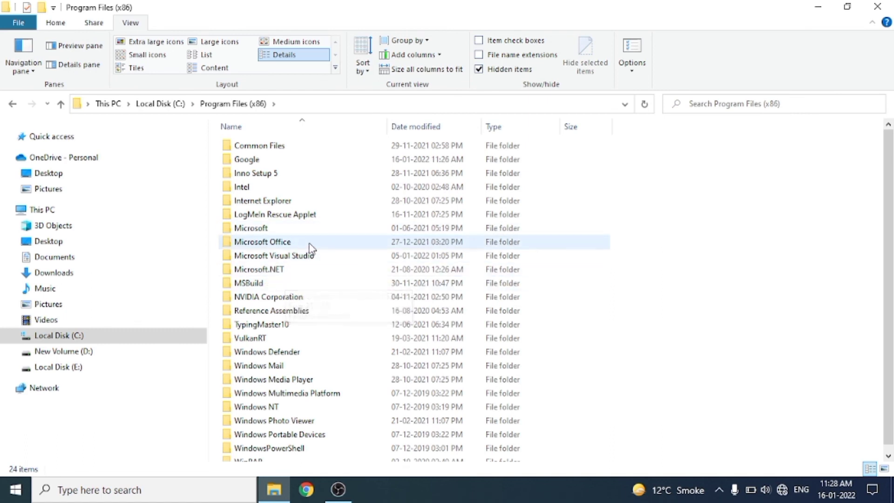
{"action": "left_click", "coordinate": [294, 242]}
{"action": "key", "text": "Down"}
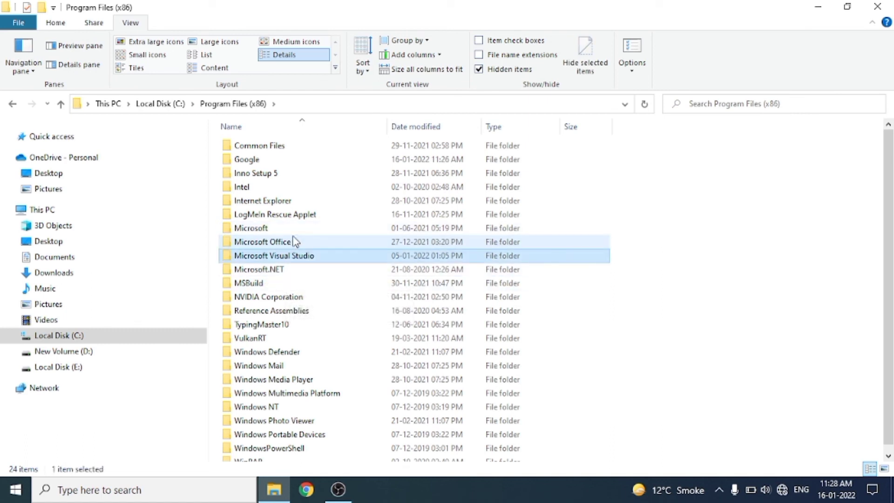
Step: Permanently delete the MySQL folder from ProgramData on the C: drive, granting administrator permission
{"action": "left_click", "coordinate": [62, 104]}
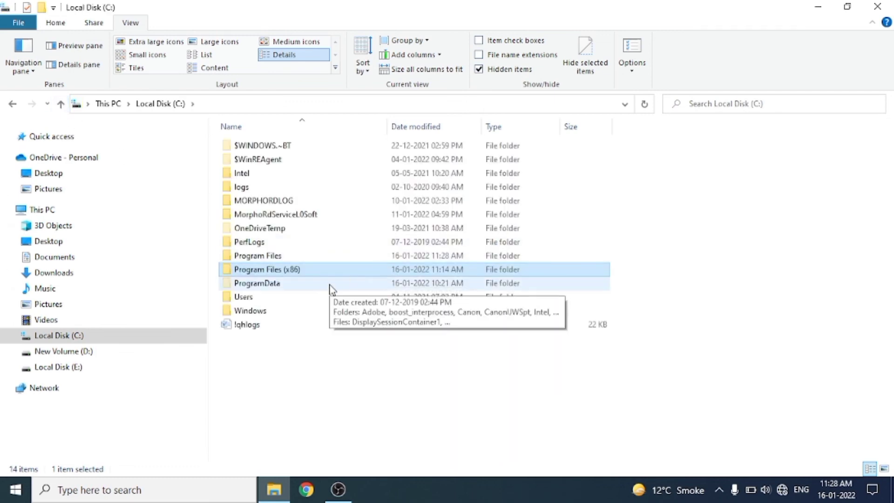
{"action": "double_click", "coordinate": [331, 289]}
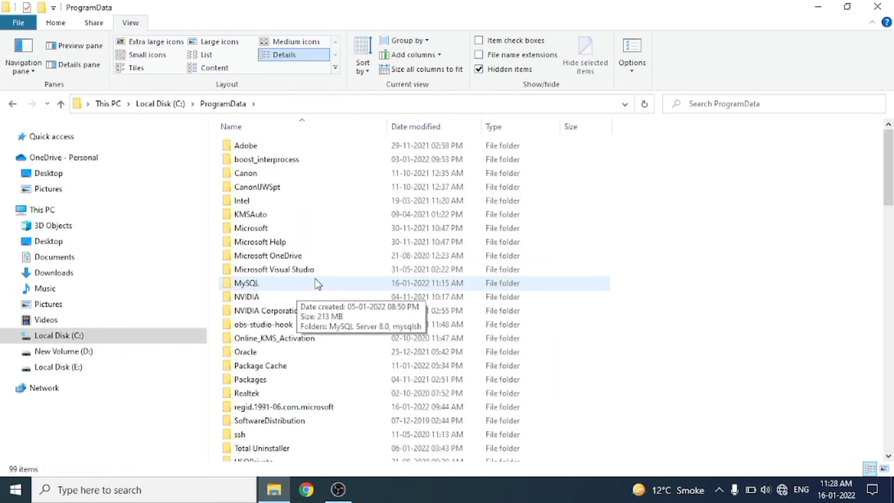
{"action": "left_click", "coordinate": [318, 284]}
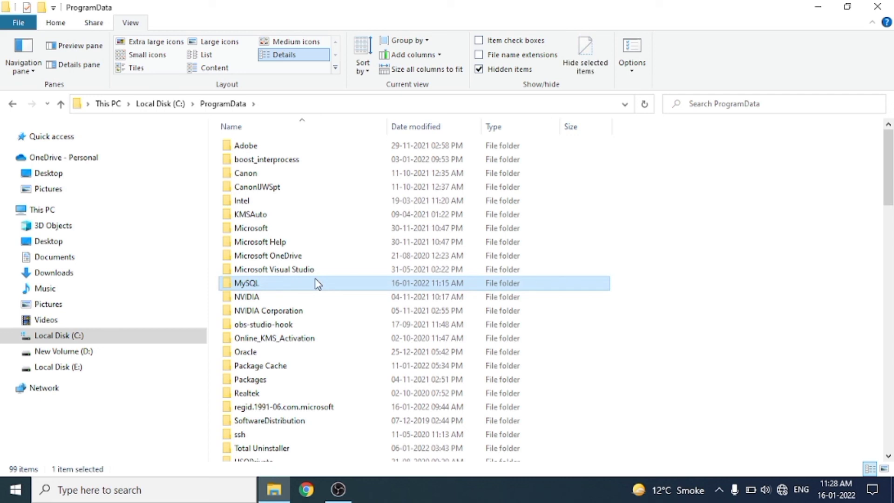
{"action": "key", "text": "shift+Delete"}
{"action": "key", "text": "Return"}
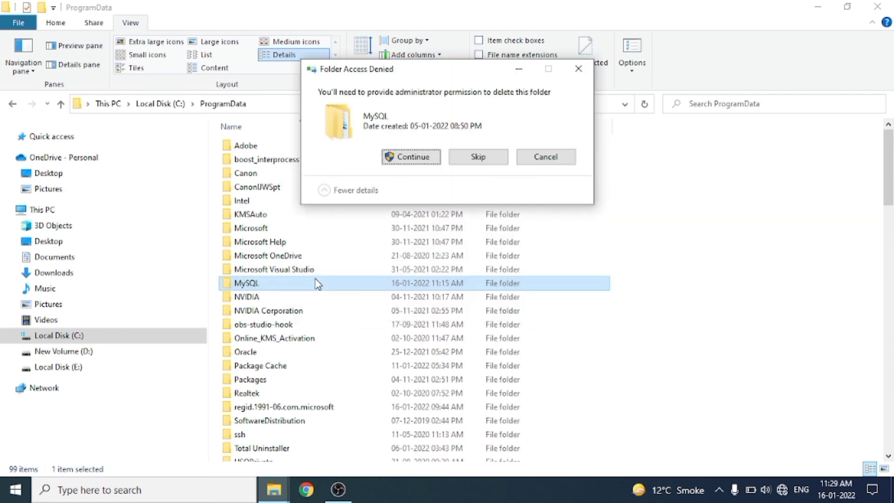
{"action": "left_click", "coordinate": [392, 159]}
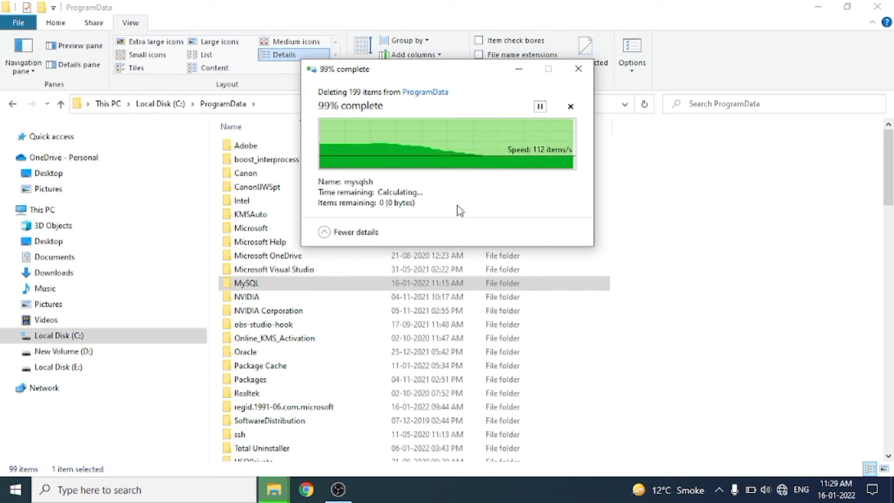
{"action": "left_click", "coordinate": [399, 255]}
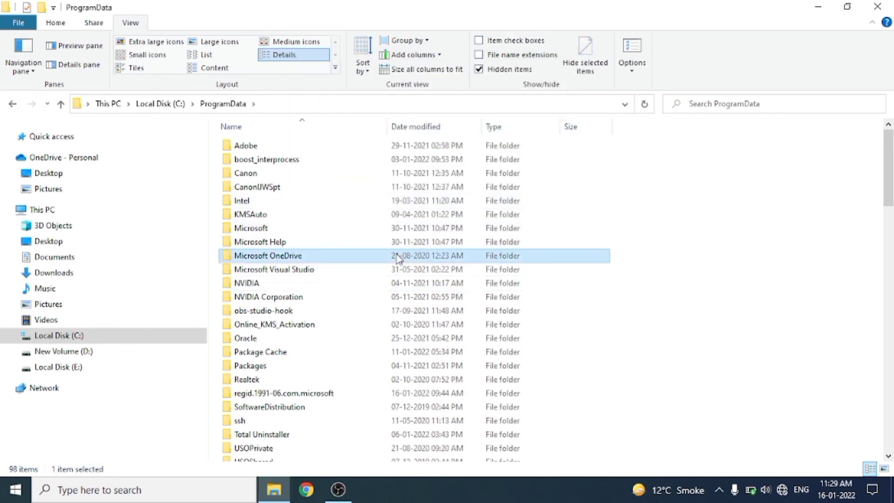
{"action": "key", "text": "Down"}
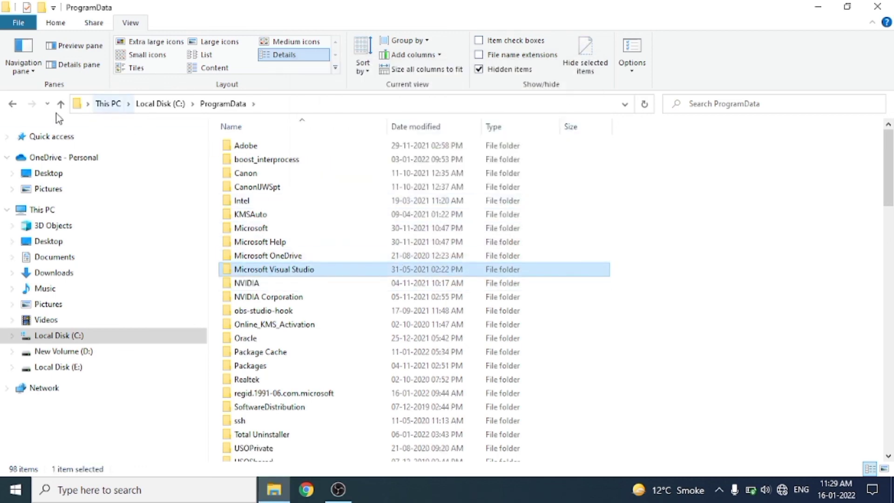
Step: Permanently delete the MySQL folder from the AppData\Roaming folder of the personal user profile on the C: drive
{"action": "left_click", "coordinate": [15, 107]}
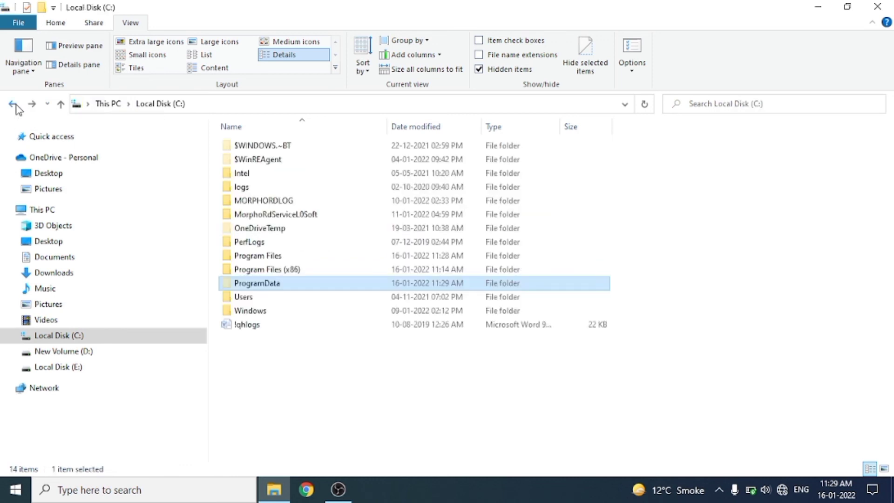
{"action": "double_click", "coordinate": [254, 296]}
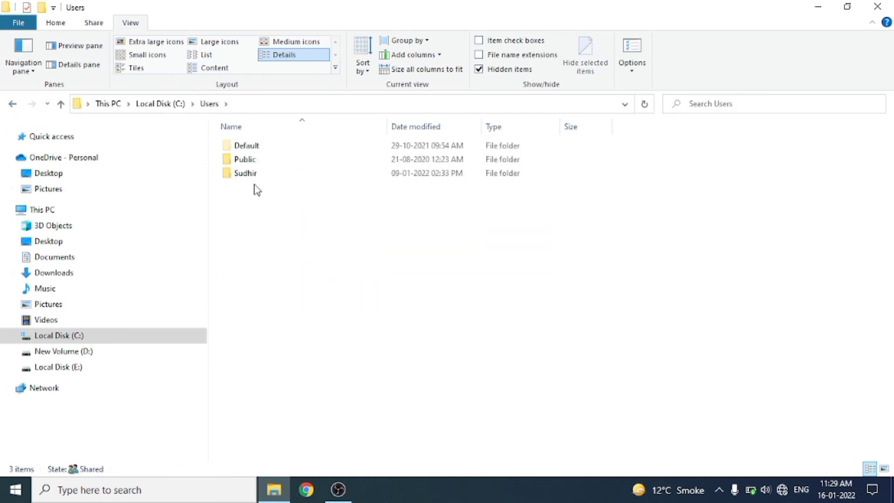
{"action": "double_click", "coordinate": [279, 178]}
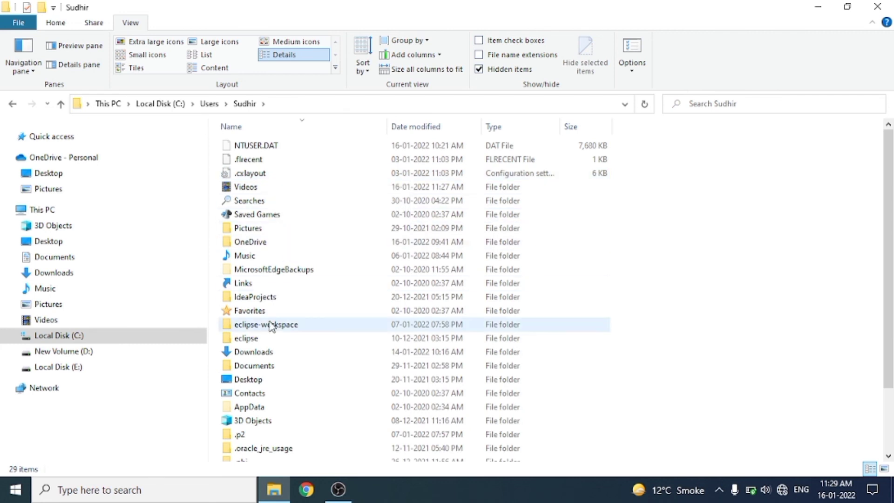
{"action": "double_click", "coordinate": [252, 406]}
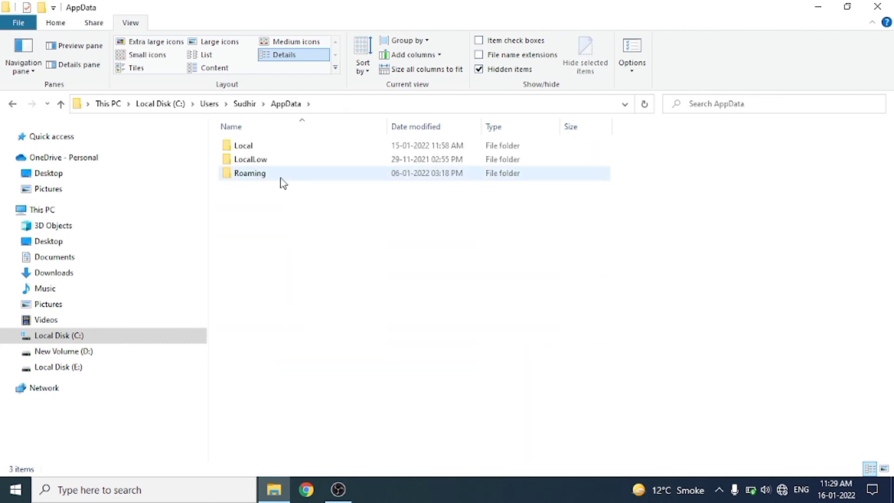
{"action": "double_click", "coordinate": [305, 177]}
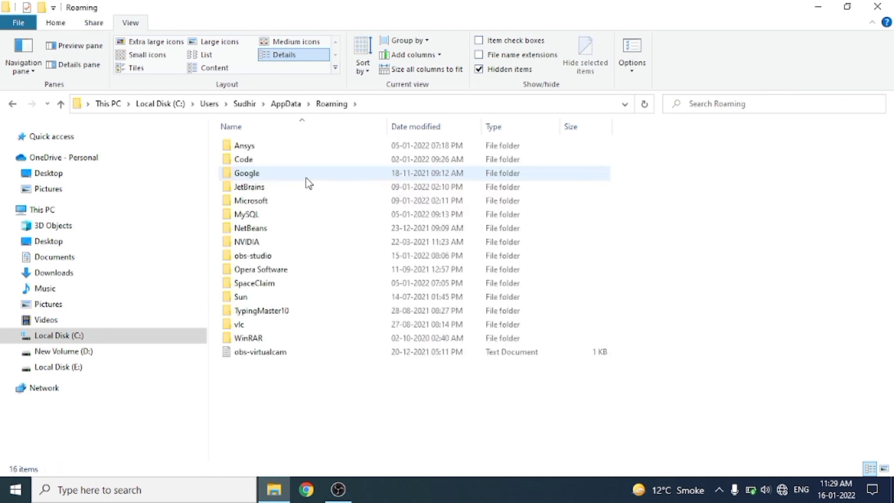
{"action": "left_click", "coordinate": [292, 219]}
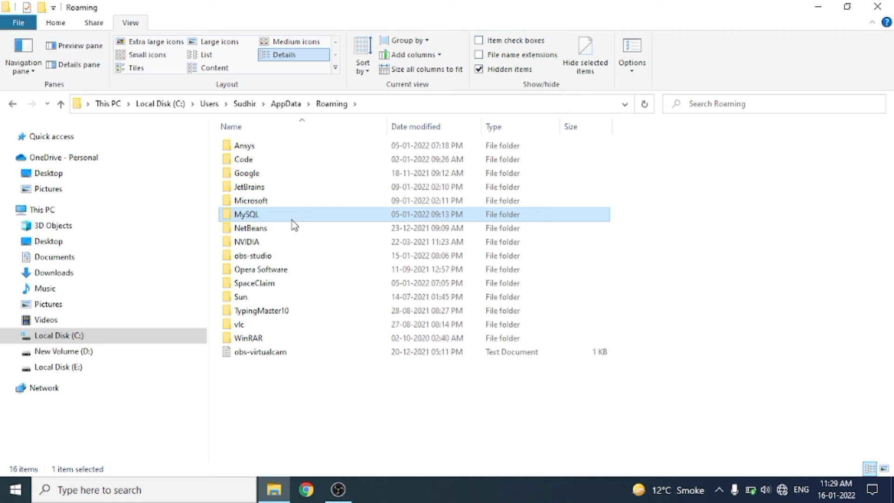
{"action": "right_click", "coordinate": [292, 220]}
{"action": "key", "text": "shift+Delete"}
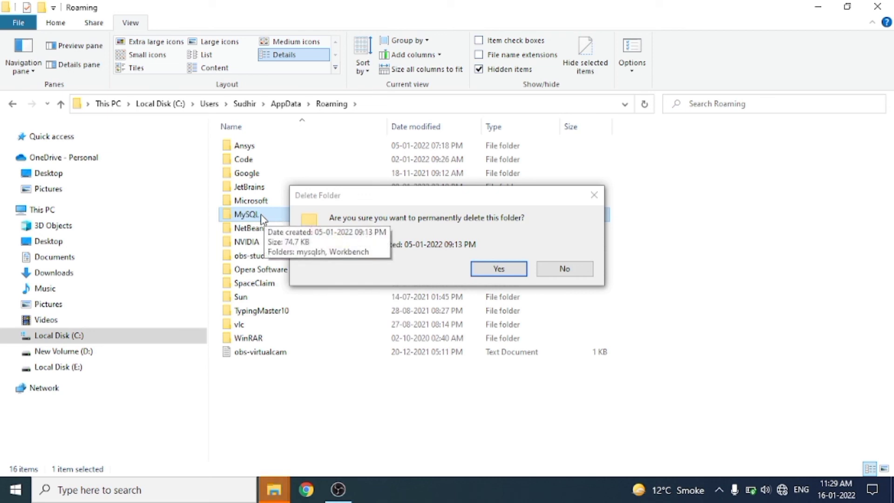
{"action": "left_click", "coordinate": [504, 269]}
{"action": "left_click", "coordinate": [475, 384]}
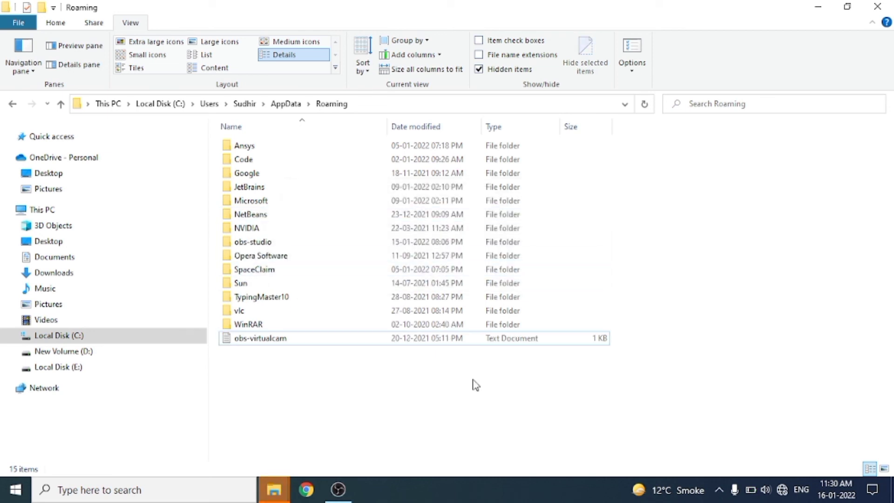